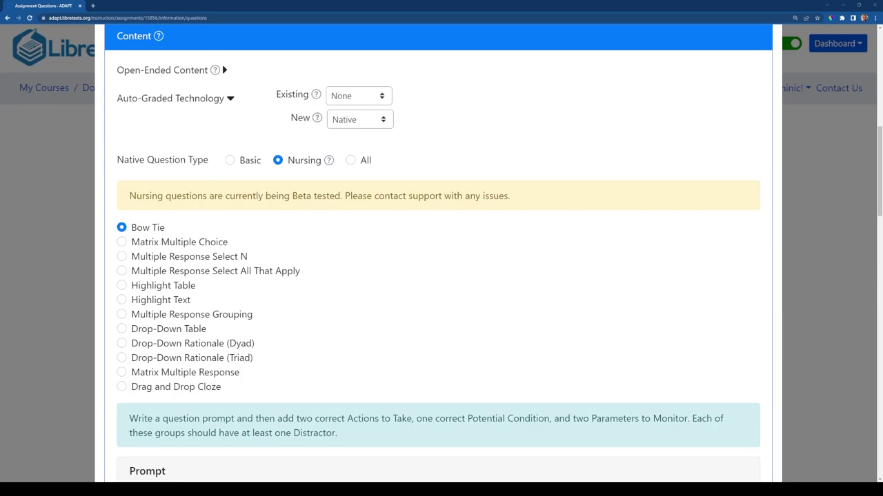
# Enter the prompt about the nurse reviewing the client's assessment data, and make the "Complete the diagram" paragraph a bulleted item.
pyautogui.scroll(-3, 441, 276)
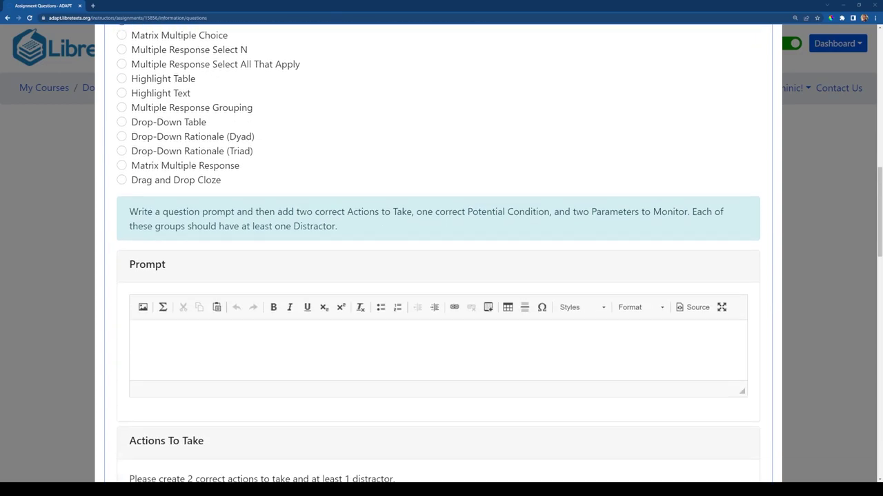
pyautogui.scroll(-2, 187, 241)
pyautogui.click(187, 242)
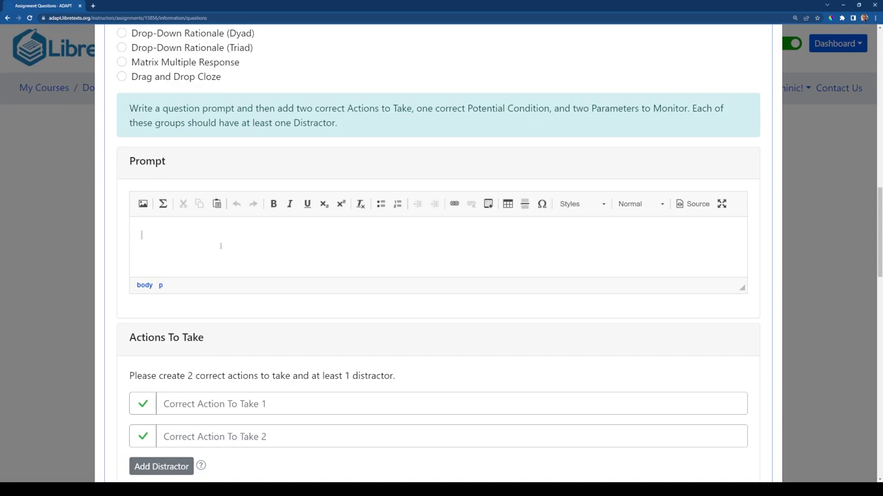
pyautogui.write("The nurse is reviewing the client's assessment data to prepare the client's plan of care... Complete the diagram by dragging from the choices below to specify what condition the client is most likely experiencing, 2 actions the nurse should take to address that condition, and 2 parameters the nurse should monitor to assess the client's progress.")
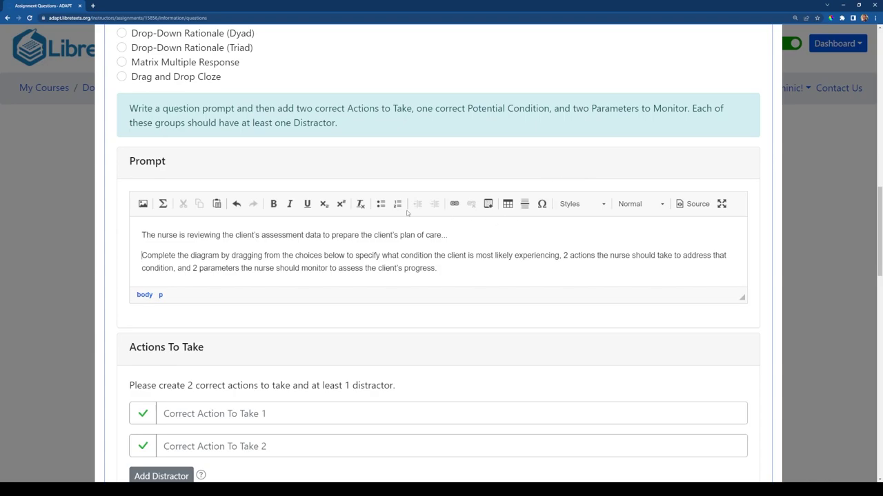
pyautogui.click(381, 205)
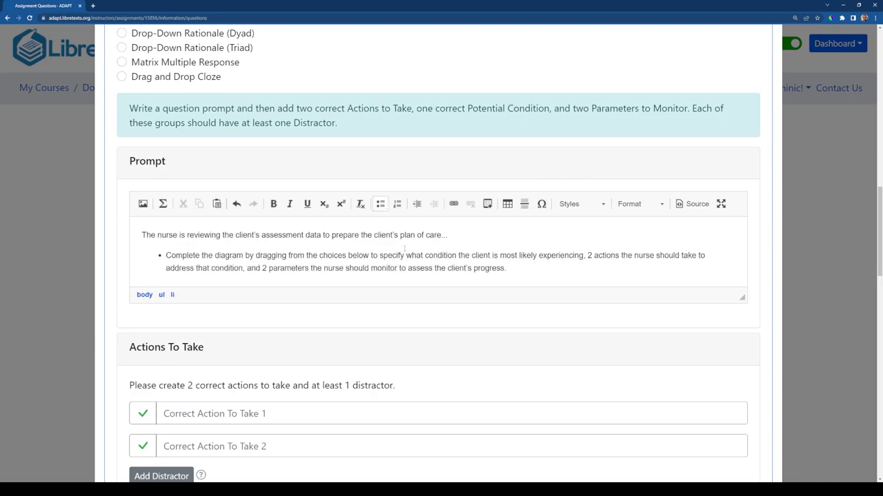
# Review the answer requirements in the Actions To Take, Potential Conditions and Parameters To Monitor sections.
pyautogui.scroll(-1, 357, 255)
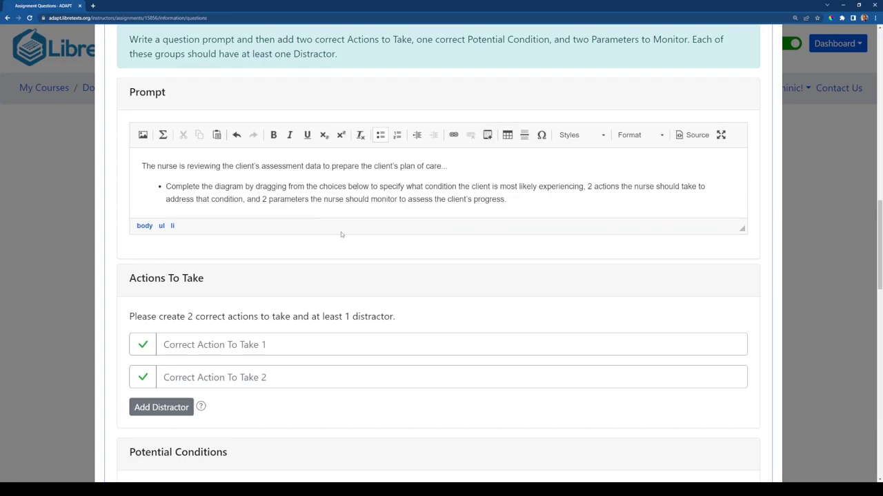
pyautogui.scroll(-3, 329, 227)
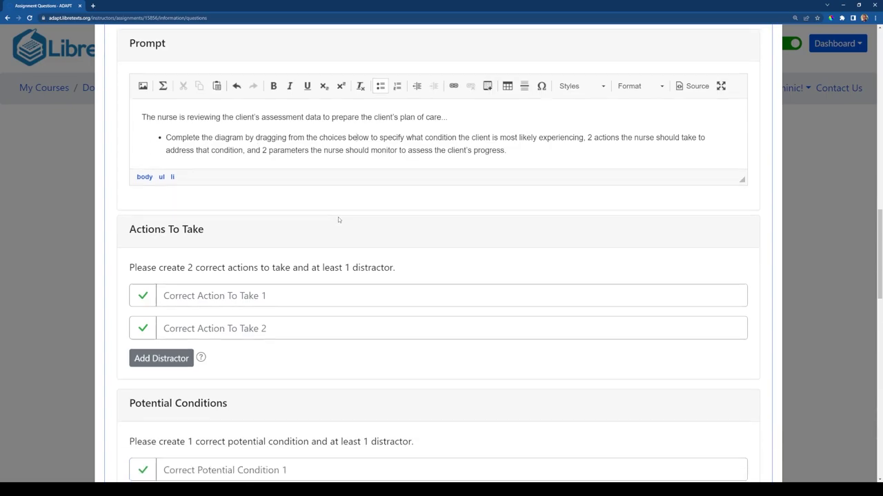
pyautogui.scroll(-8, 340, 214)
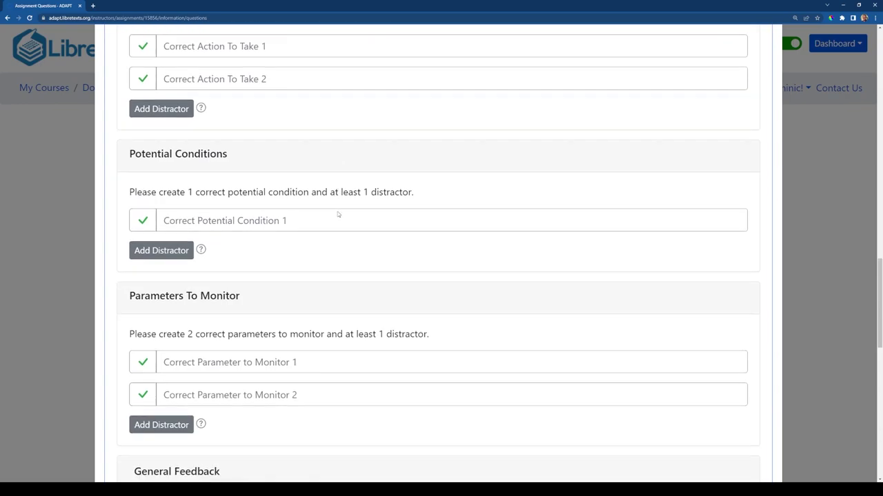
pyautogui.scroll(8, 338, 215)
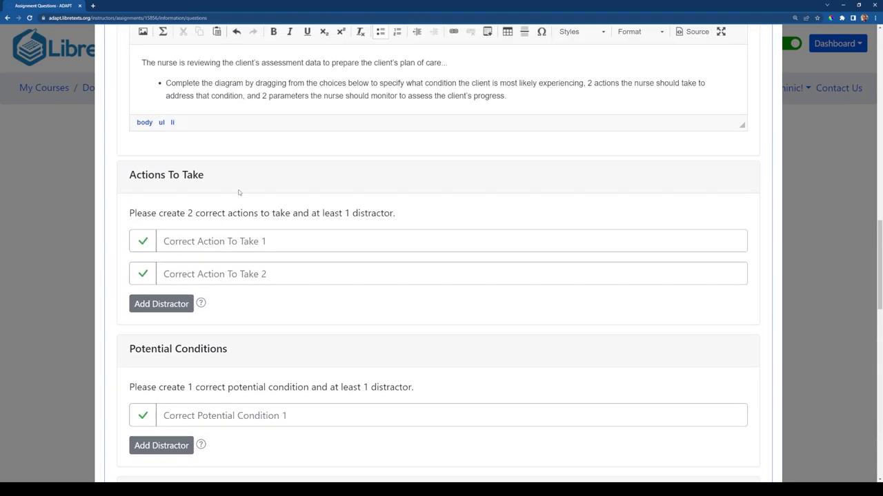
pyautogui.scroll(-4, 204, 180)
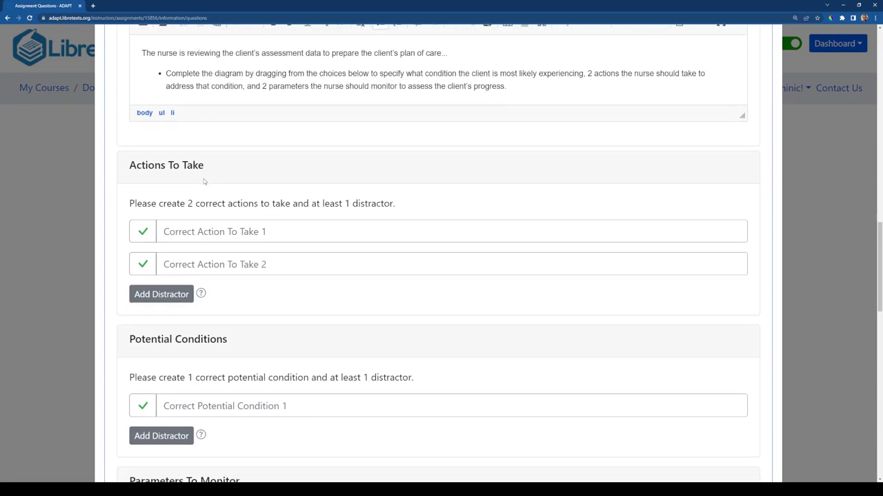
pyautogui.scroll(-1, 146, 349)
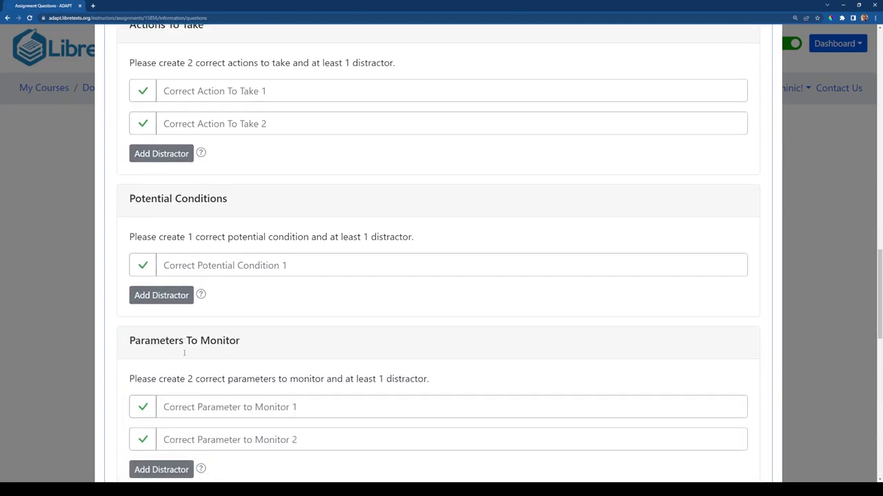
pyautogui.scroll(-1, 265, 350)
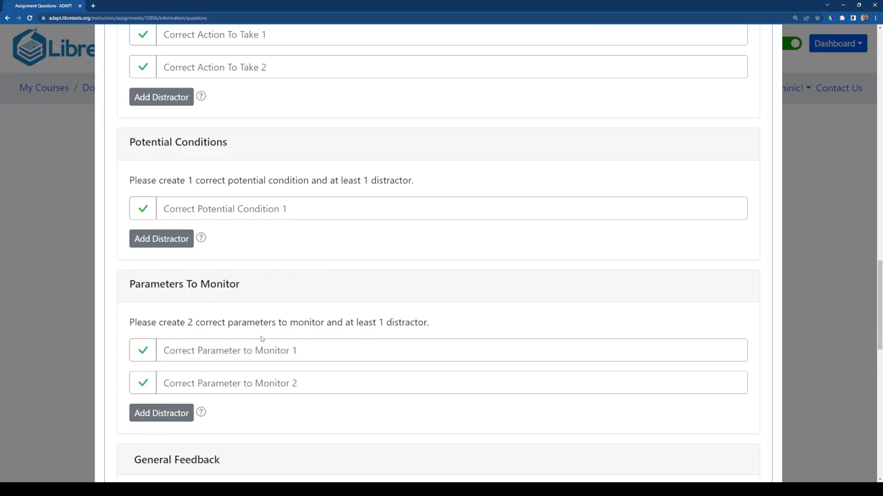
pyautogui.scroll(8, 260, 336)
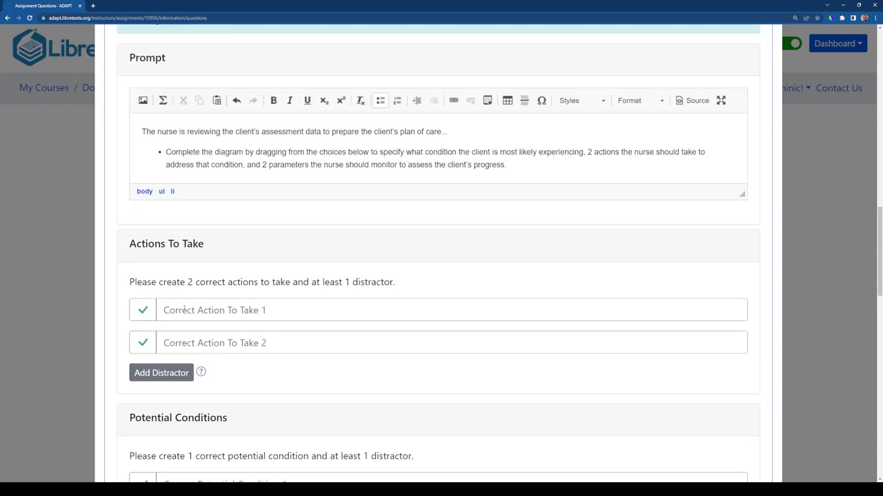
# Fill in the two correct Actions To Take as Correct 1 and Correct 2.
pyautogui.scroll(-2, 195, 317)
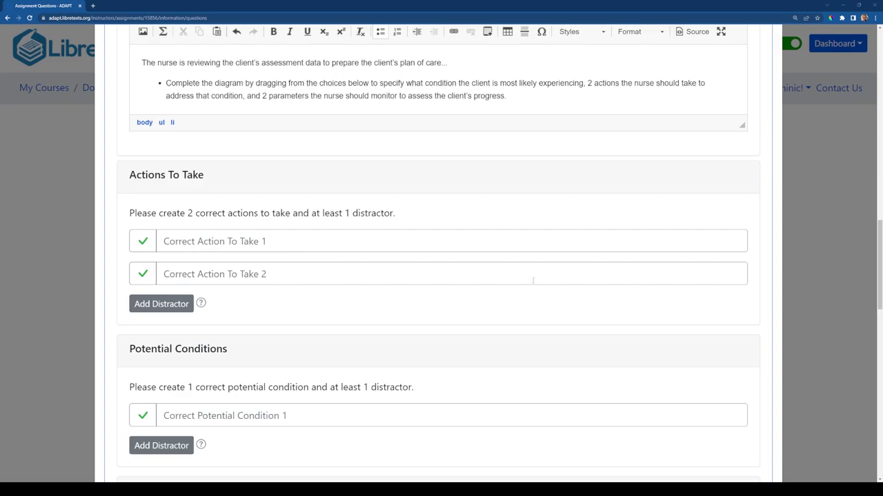
pyautogui.click(327, 238)
pyautogui.write('Correct 1')
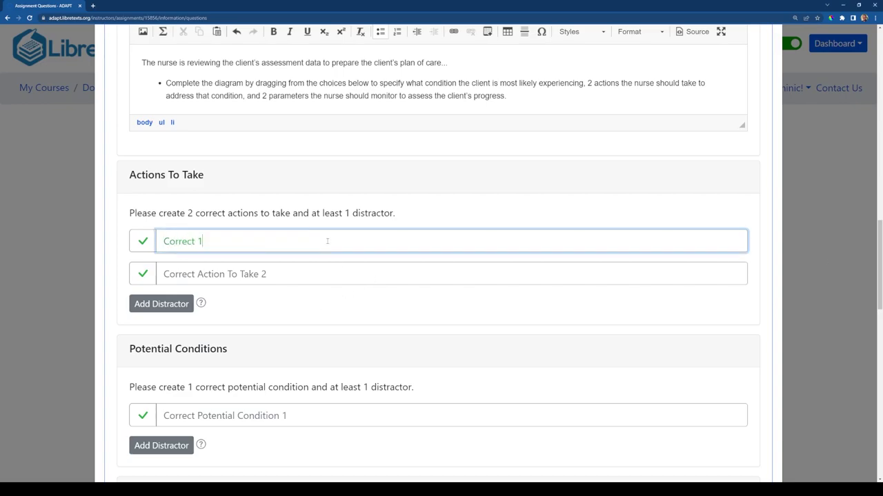
pyautogui.click(306, 275)
pyautogui.write('Correct 2')
pyautogui.click(344, 214)
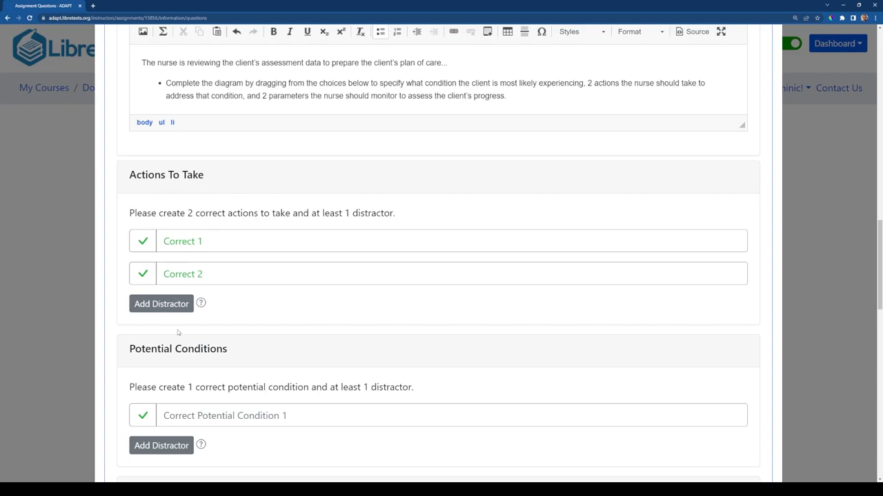
# Add three distractors to Actions To Take and fill them in as Wrong 1, Wrong 2 and Wrong 3.
pyautogui.click(158, 308)
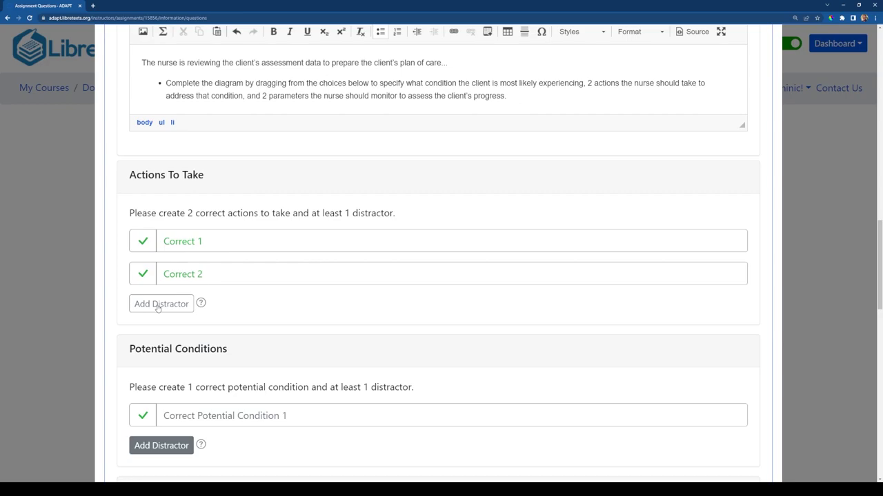
pyautogui.click(158, 336)
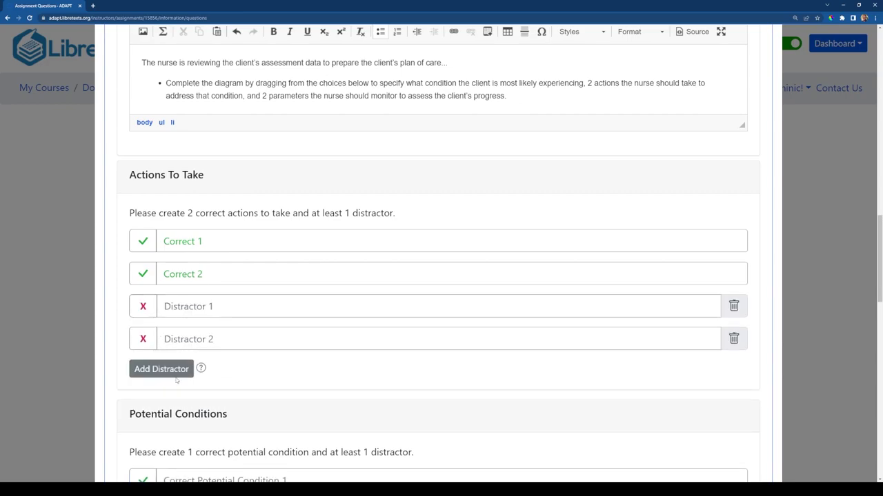
pyautogui.click(176, 377)
pyautogui.click(199, 306)
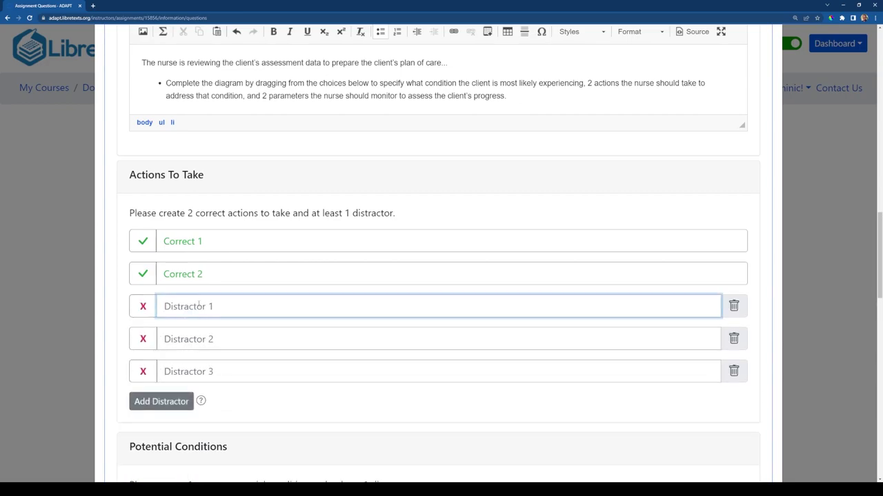
pyautogui.write('Wrong 1')
pyautogui.click(207, 338)
pyautogui.write('Wrong 2')
pyautogui.click(209, 369)
pyautogui.write('Wrong 3')
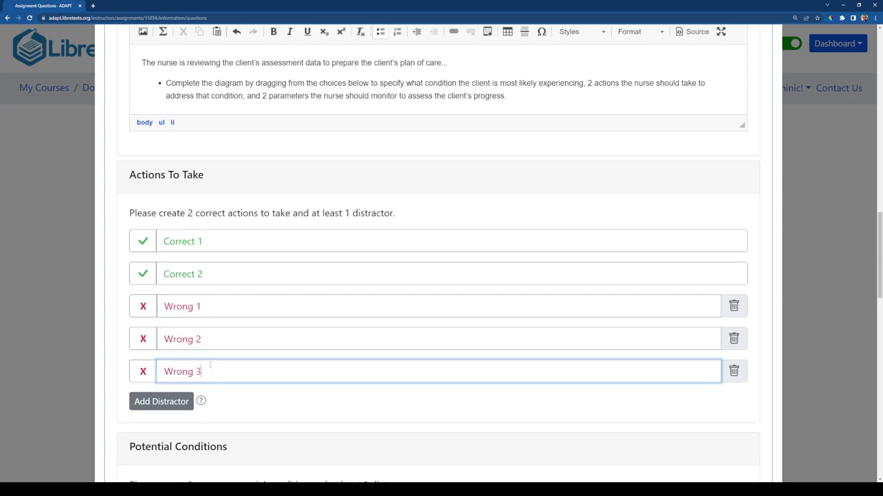
pyautogui.click(282, 227)
# Copy the text Correct 1 from the first action into the correct answer of Potential Conditions.
pyautogui.scroll(-1, 334, 200)
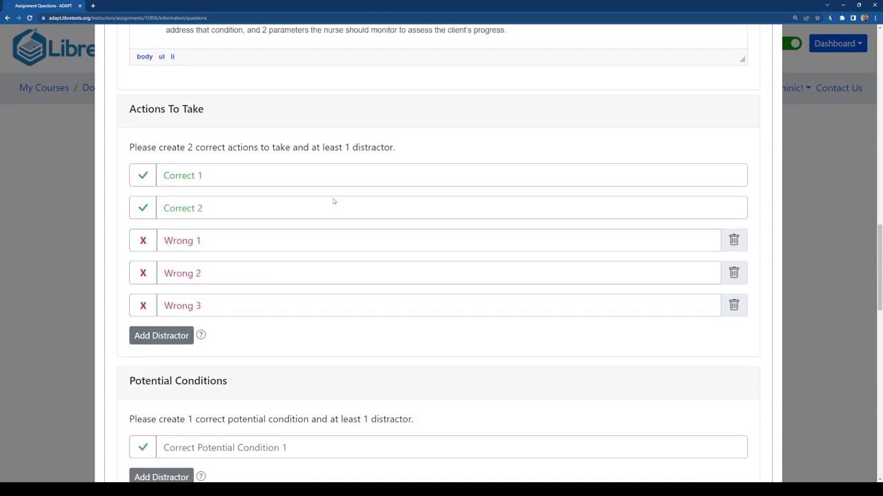
pyautogui.scroll(-2, 303, 183)
pyautogui.scroll(1, 302, 172)
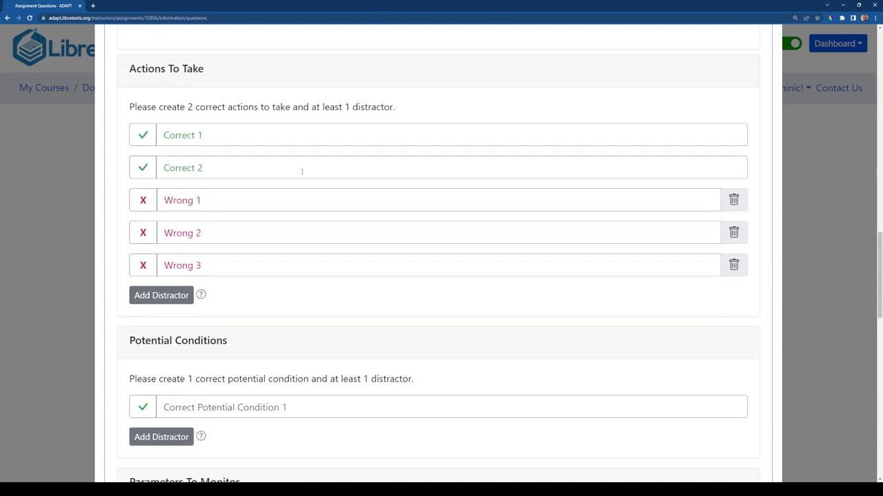
pyautogui.scroll(-1, 301, 172)
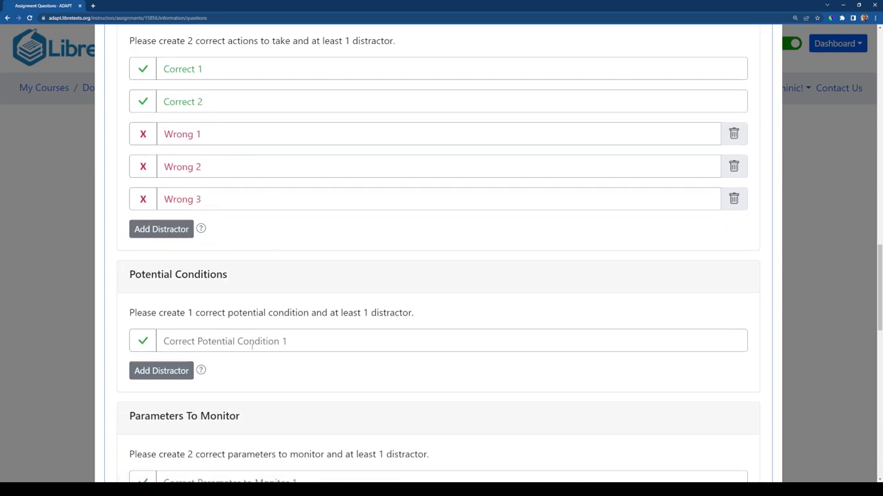
pyautogui.scroll(-2, 275, 418)
pyautogui.scroll(1, 275, 417)
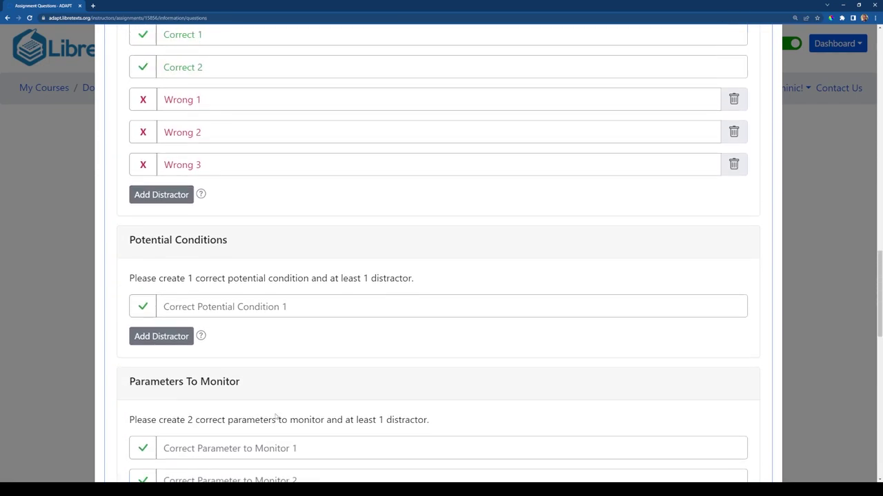
pyautogui.scroll(1, 275, 418)
pyautogui.click(193, 137)
pyautogui.hotkey('ctrl', 'a')
pyautogui.hotkey('ctrl', 'c')
pyautogui.scroll(-1, 290, 351)
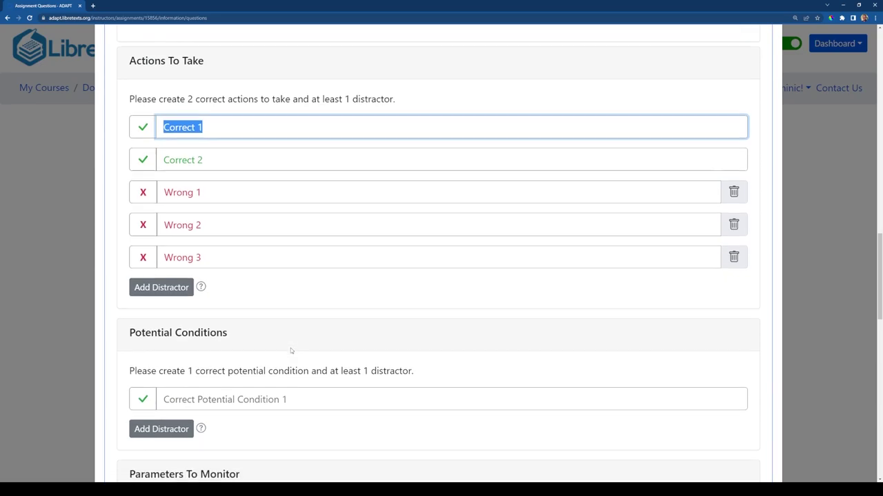
pyautogui.scroll(-1, 290, 351)
pyautogui.click(211, 316)
pyautogui.hotkey('ctrl', 'v')
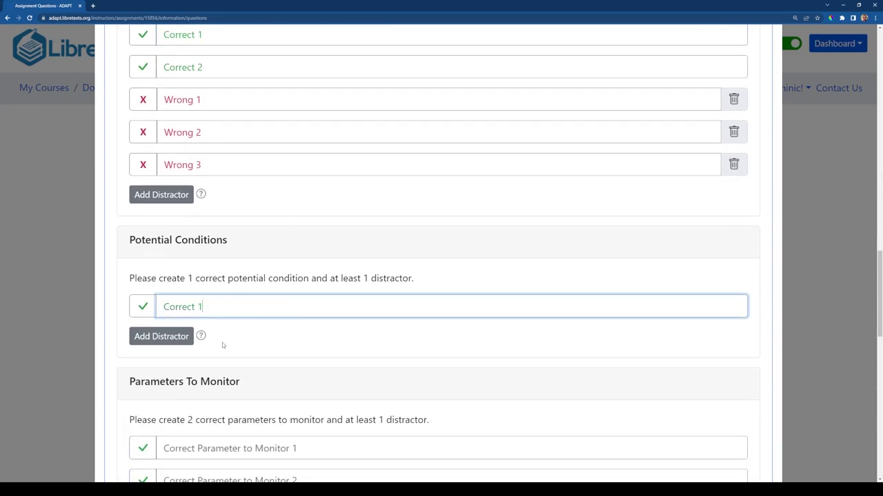
# Copy the Wrong 1 text from Actions To Take and add three empty distractors to Potential Conditions.
pyautogui.click(210, 100)
pyautogui.hotkey('ctrl', 'a')
pyautogui.hotkey('ctrl', 'c')
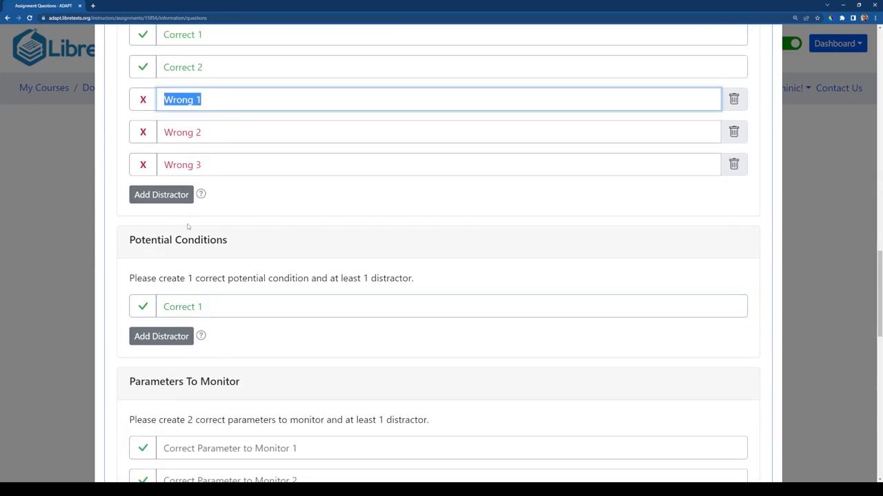
pyautogui.click(166, 338)
pyautogui.click(174, 372)
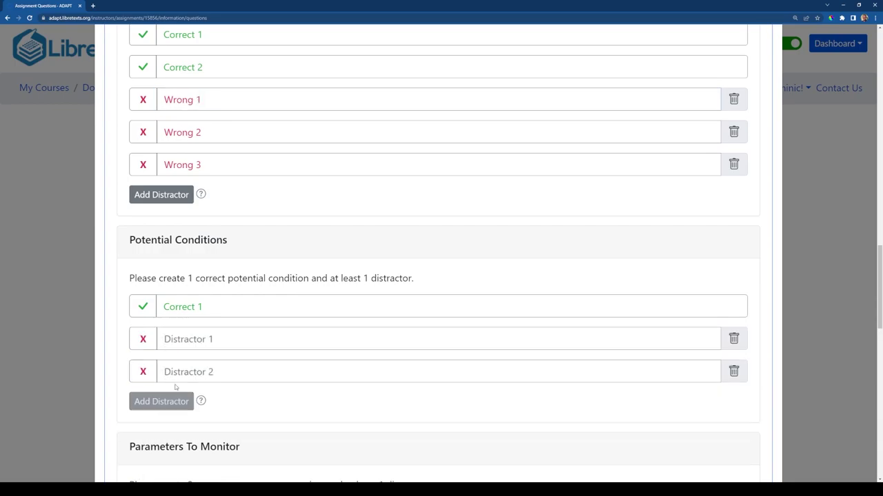
pyautogui.click(175, 401)
# Fill the three Potential Conditions distractors with the copied text, numbered Wrong 1, Wrong 2 and Wrong 3.
pyautogui.click(200, 338)
pyautogui.hotkey('ctrl', 'v')
pyautogui.write('2')
pyautogui.click(200, 371)
pyautogui.hotkey('ctrl', 'v')
pyautogui.write('2')
pyautogui.click(206, 404)
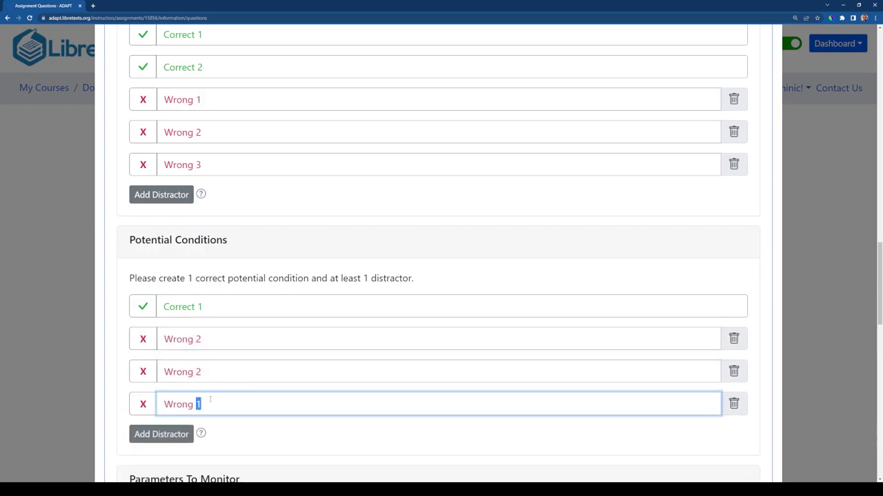
pyautogui.write('3')
pyautogui.click(200, 338)
pyautogui.press('BackSpace')
pyautogui.write('1')
pyautogui.click(247, 369)
# Copy Correct 1 from Actions To Take into both correct Parameters To Monitor, changing the second to Correct 2.
pyautogui.scroll(-3, 250, 352)
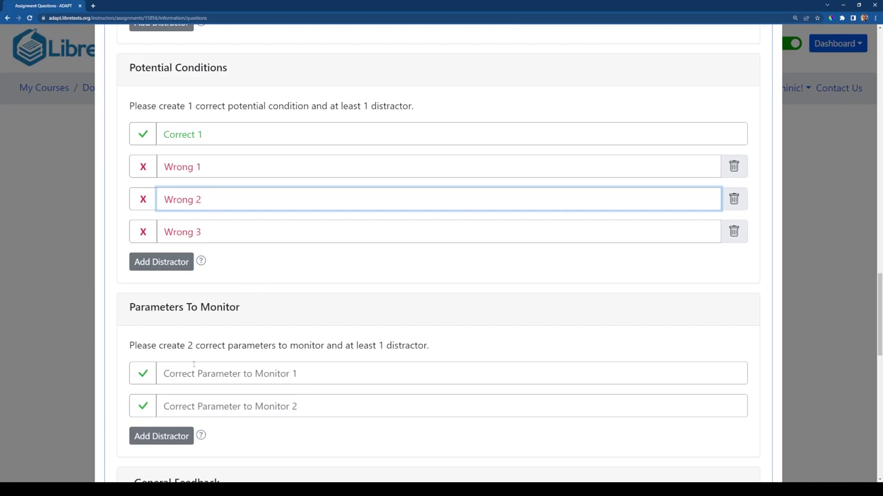
pyautogui.scroll(4, 230, 359)
pyautogui.click(205, 104)
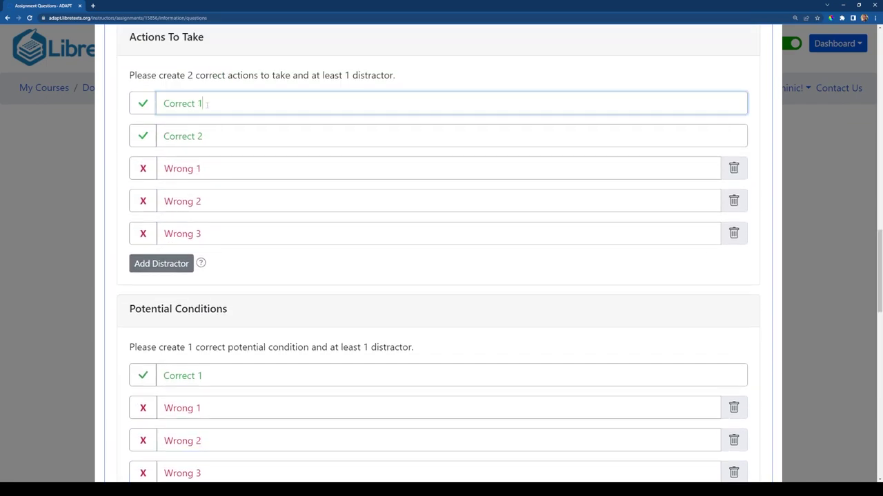
pyautogui.moveTo(205, 104); pyautogui.dragTo(143, 103)
pyautogui.hotkey('ctrl', 'c')
pyautogui.scroll(-5, 367, 274)
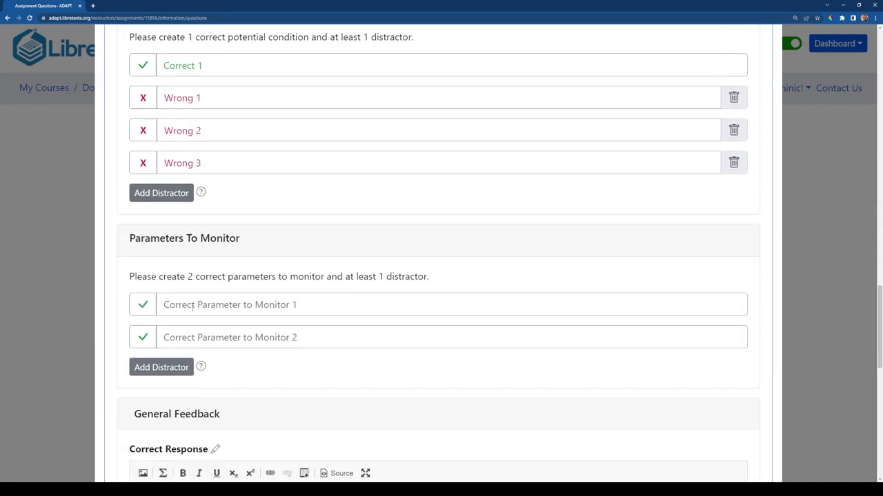
pyautogui.click(204, 305)
pyautogui.hotkey('ctrl', 'v')
pyautogui.press('Tab')
pyautogui.hotkey('ctrl', 'v')
pyautogui.doubleClick(200, 337)
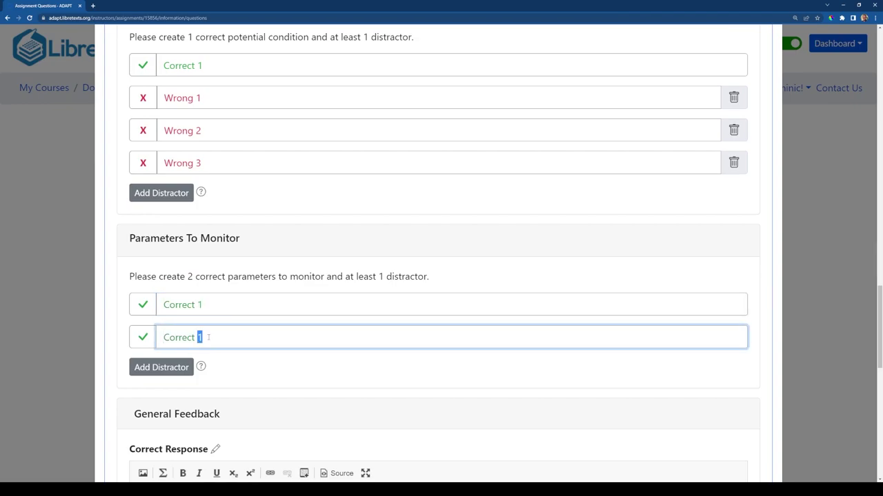
pyautogui.write('2')
# Add three distractors to Parameters To Monitor and fill them in as Wrong 1, Wrong 2 and Wrong 3.
pyautogui.click(160, 366)
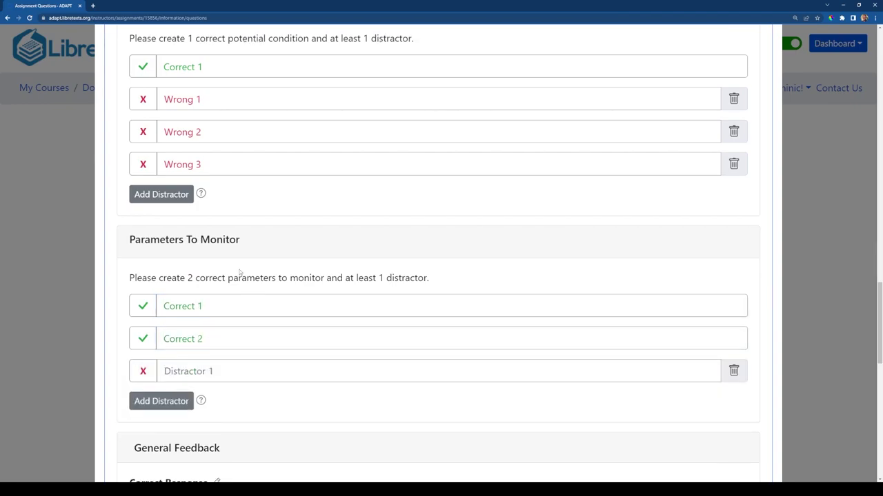
pyautogui.scroll(2, 166, 310)
pyautogui.moveTo(202, 199); pyautogui.dragTo(163, 199)
pyautogui.hotkey('ctrl', 'c')
pyautogui.scroll(-3, 166, 276)
pyautogui.click(207, 231)
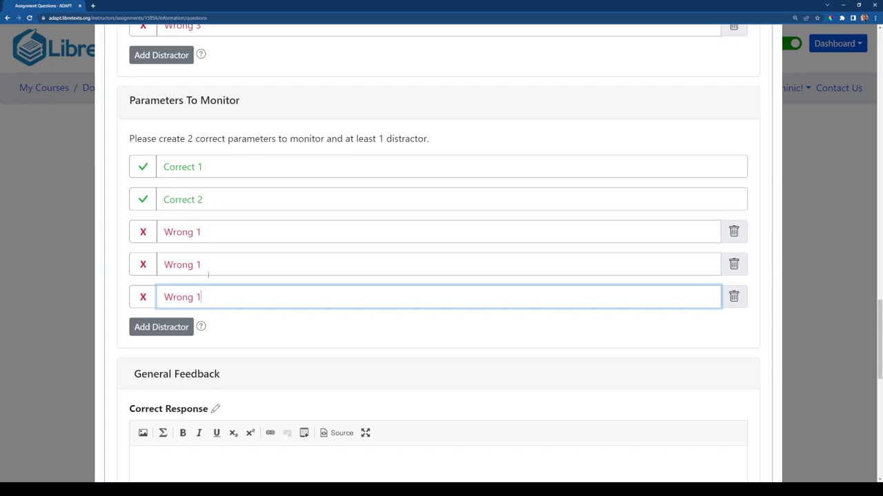
pyautogui.doubleClick(198, 265)
pyautogui.write('2')
pyautogui.doubleClick(198, 297)
pyautogui.write('3')
pyautogui.click(350, 283)
pyautogui.scroll(3, 386, 297)
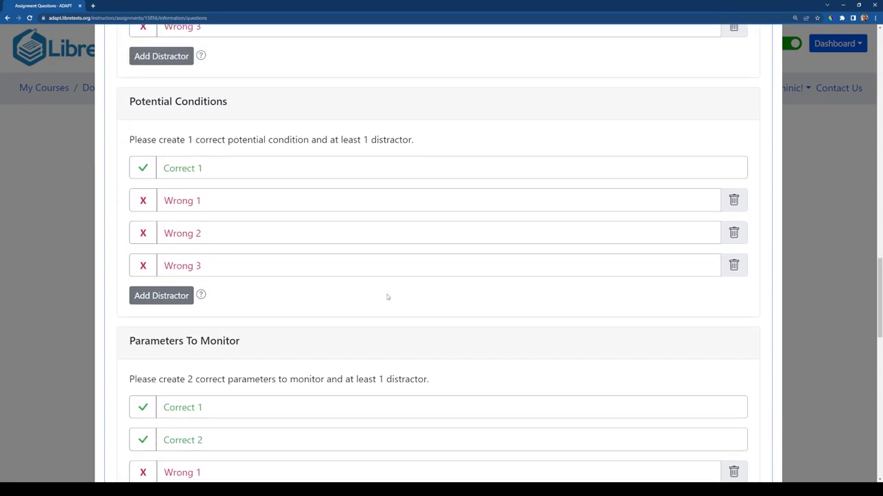
# Review the completed correct answers and distractors in all three sections, plus the feedback and supplemental content areas.
pyautogui.scroll(-3, 386, 298)
pyautogui.scroll(4, 246, 292)
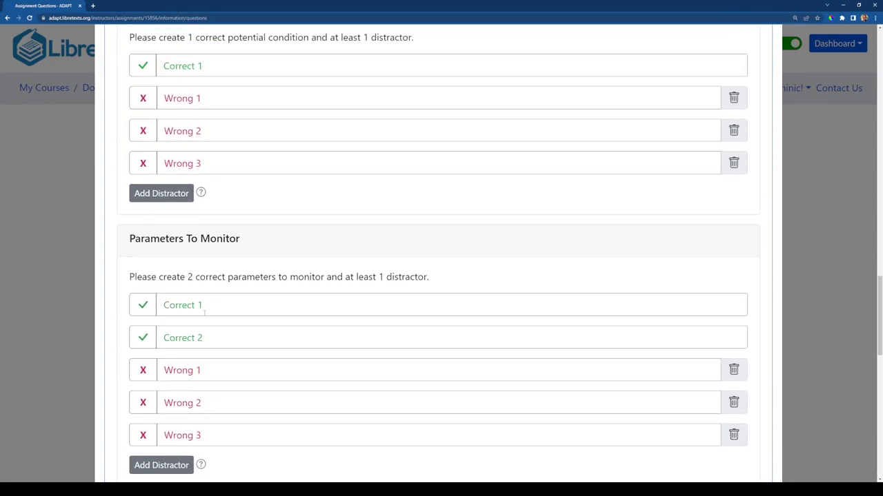
pyautogui.scroll(-2, 270, 356)
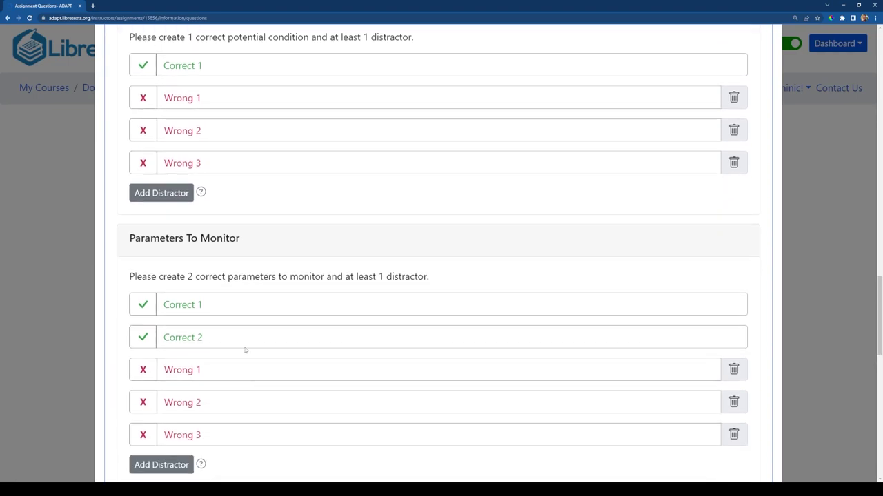
pyautogui.scroll(-2, 241, 345)
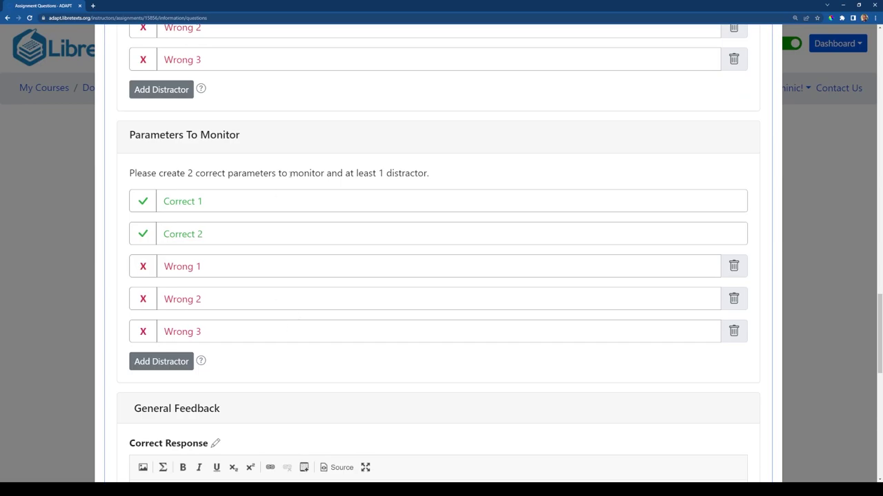
pyautogui.scroll(5, 314, 187)
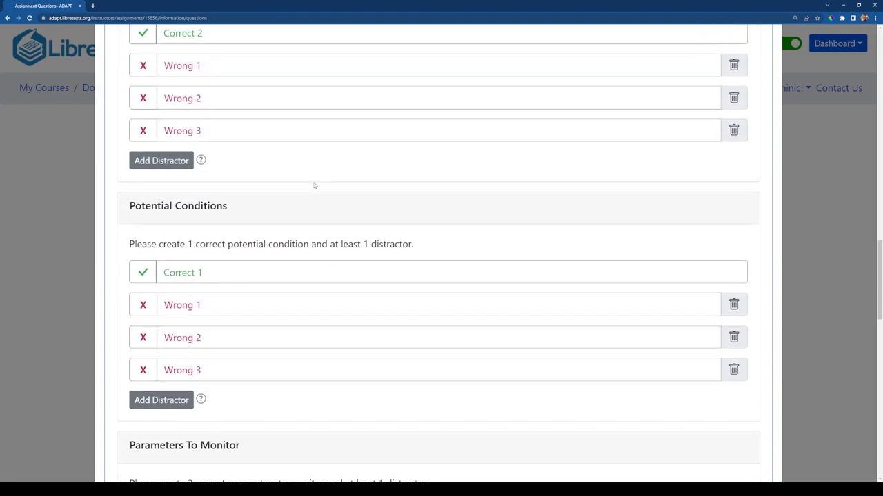
pyautogui.scroll(3, 315, 186)
pyautogui.scroll(-5, 316, 183)
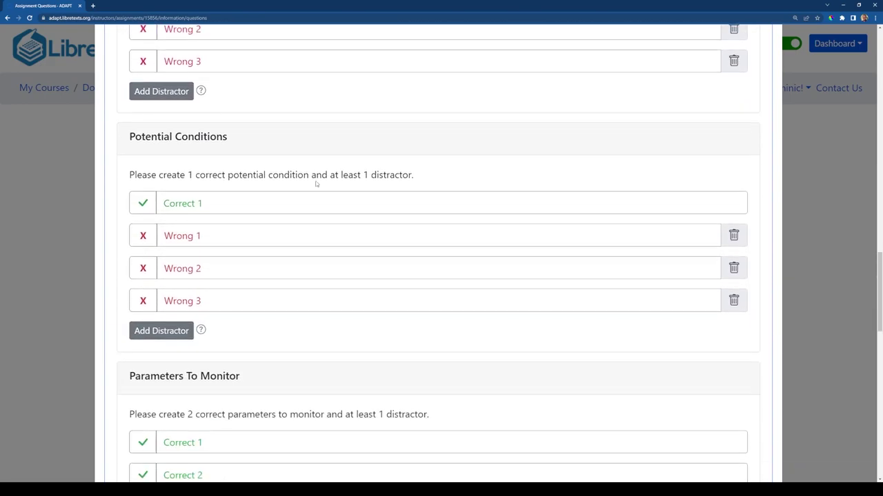
pyautogui.scroll(-8, 316, 184)
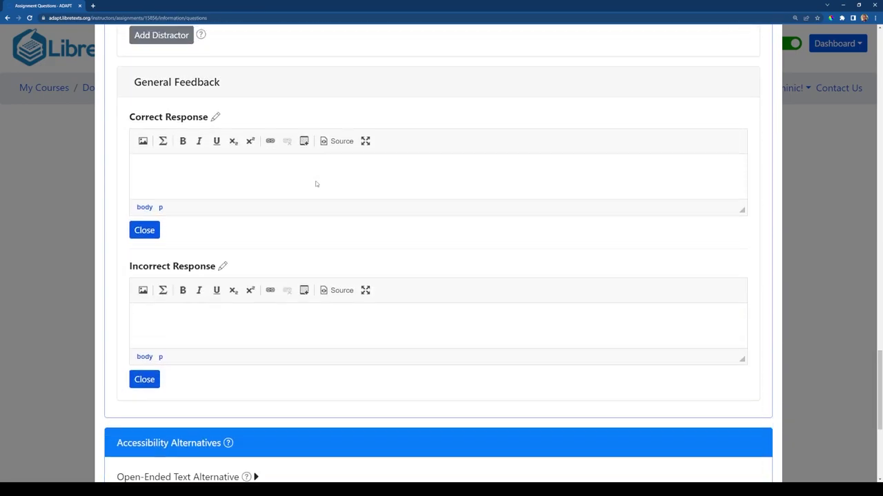
pyautogui.scroll(-4, 316, 183)
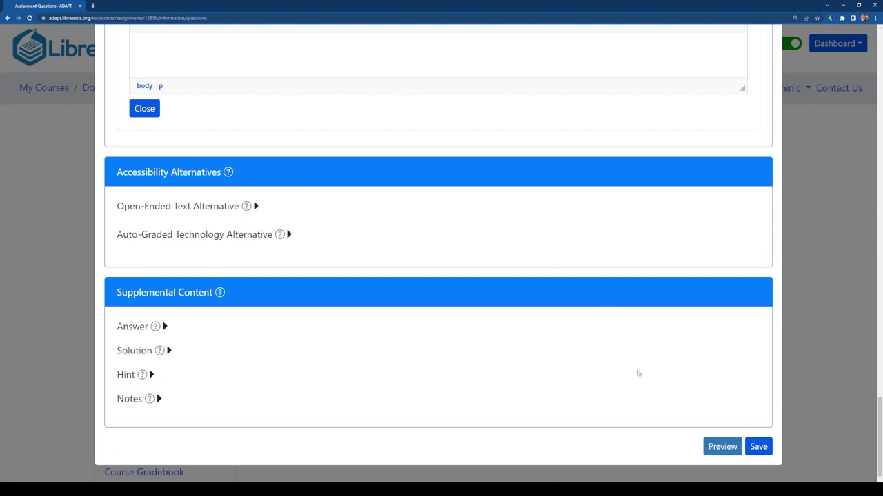
# Preview the question and examine its prompt, bow tie diagram and three lists of answer choices.
pyautogui.click(723, 447)
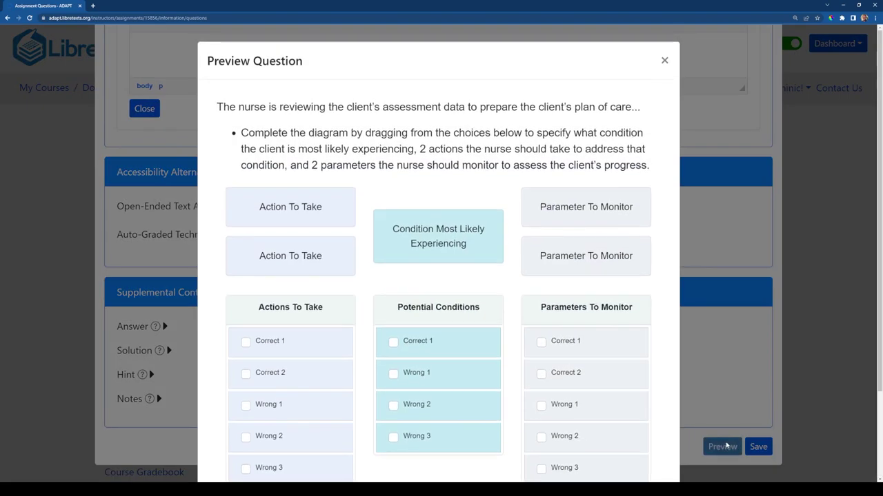
pyautogui.scroll(-2, 542, 351)
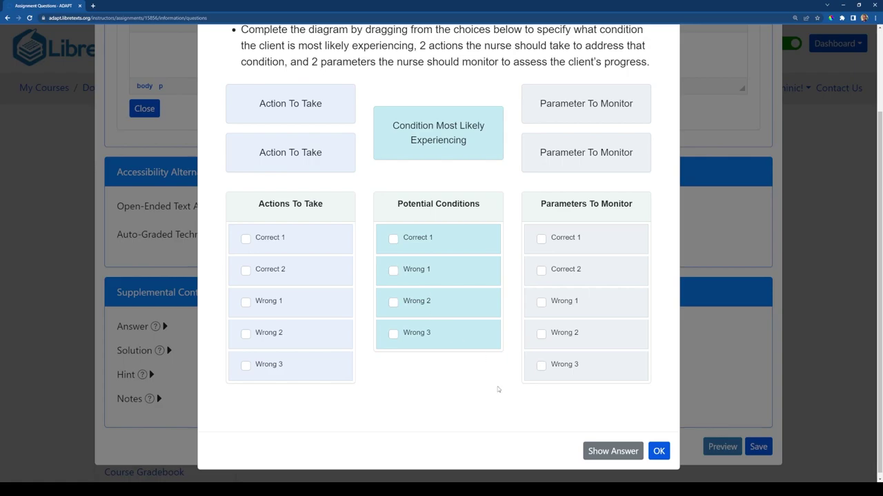
pyautogui.scroll(3, 593, 407)
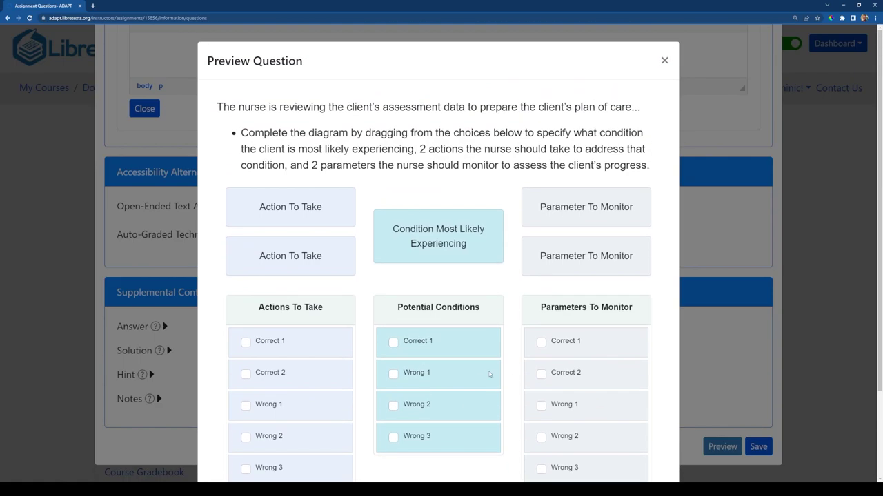
pyautogui.scroll(-1, 363, 427)
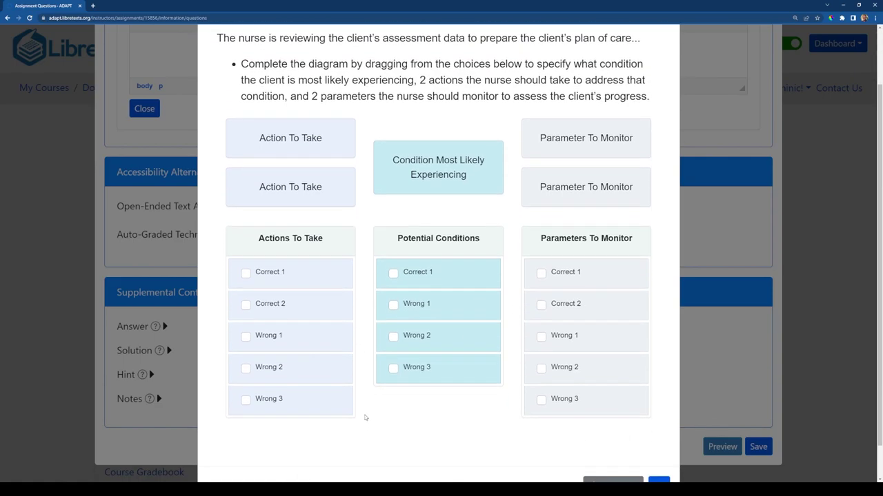
pyautogui.scroll(1, 365, 418)
pyautogui.scroll(-1, 365, 418)
pyautogui.scroll(1, 366, 418)
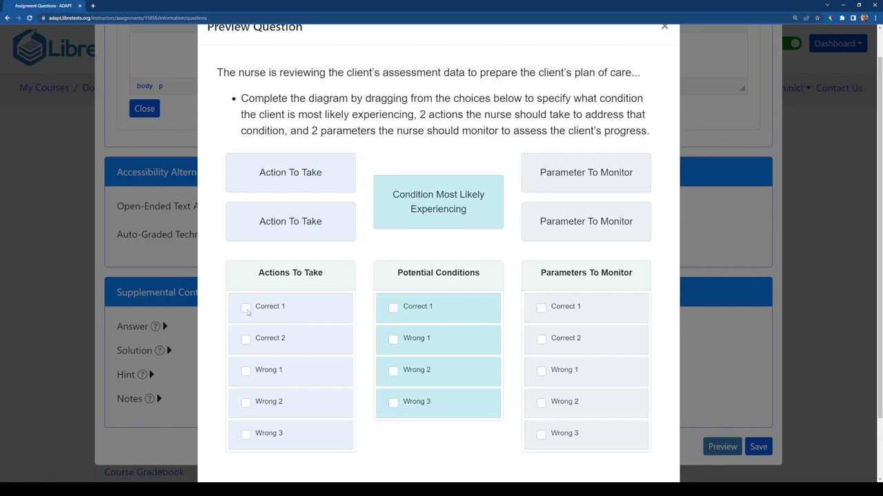
# Answer the preview with actions Correct 1 and Wrong 1, condition Correct 1, and parameters Correct 2 and Wrong 2.
pyautogui.click(247, 308)
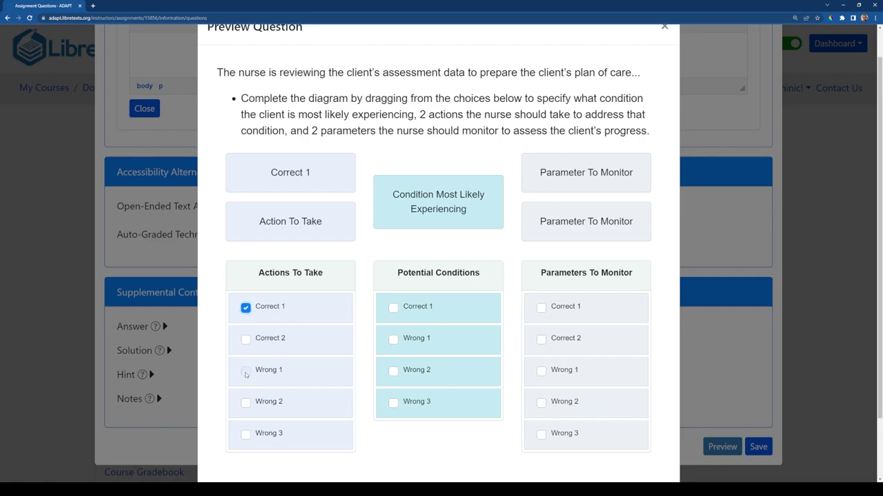
pyautogui.click(245, 372)
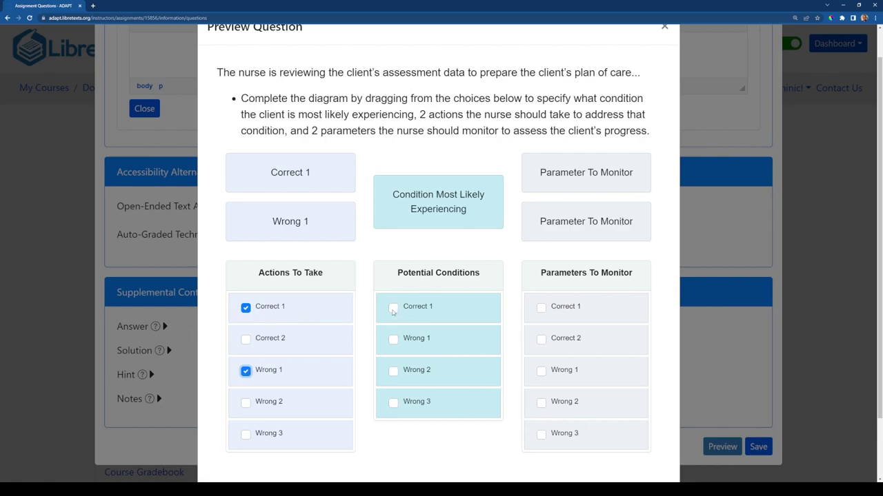
pyautogui.click(392, 308)
pyautogui.click(541, 340)
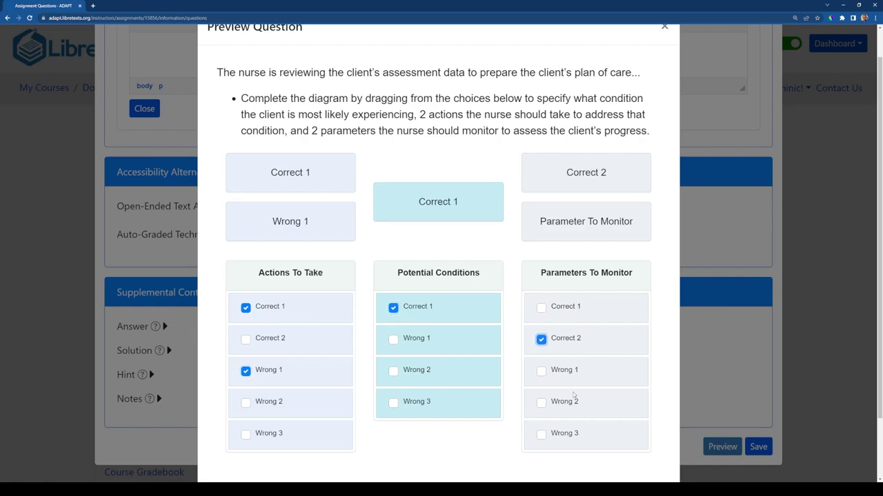
pyautogui.click(542, 403)
# Show the correct answer in the question preview, look over the filled diagram and close the preview.
pyautogui.scroll(-2, 613, 413)
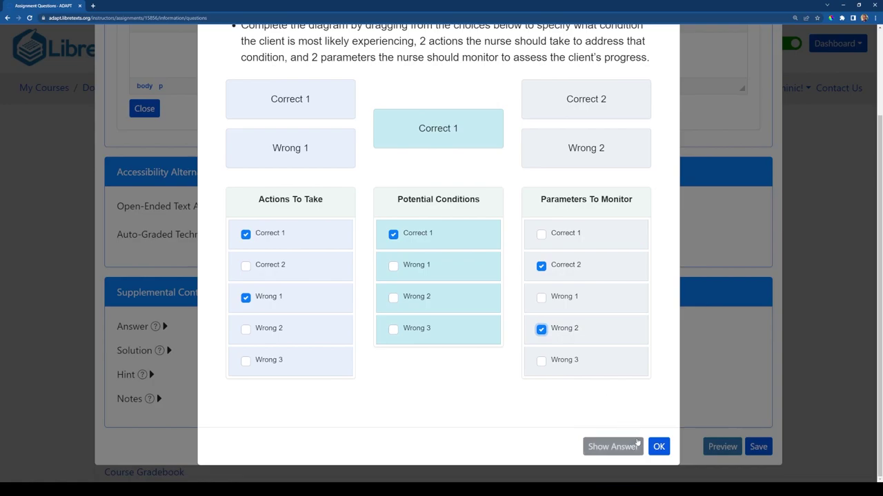
pyautogui.click(638, 443)
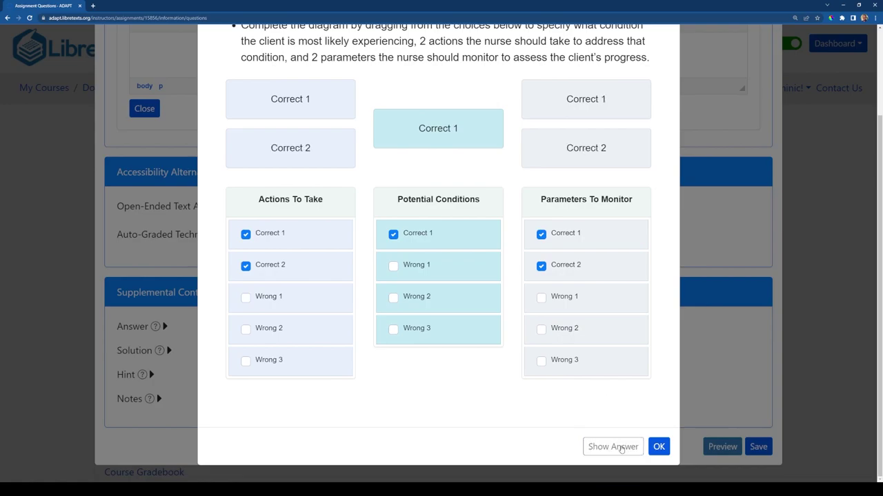
pyautogui.scroll(2, 630, 416)
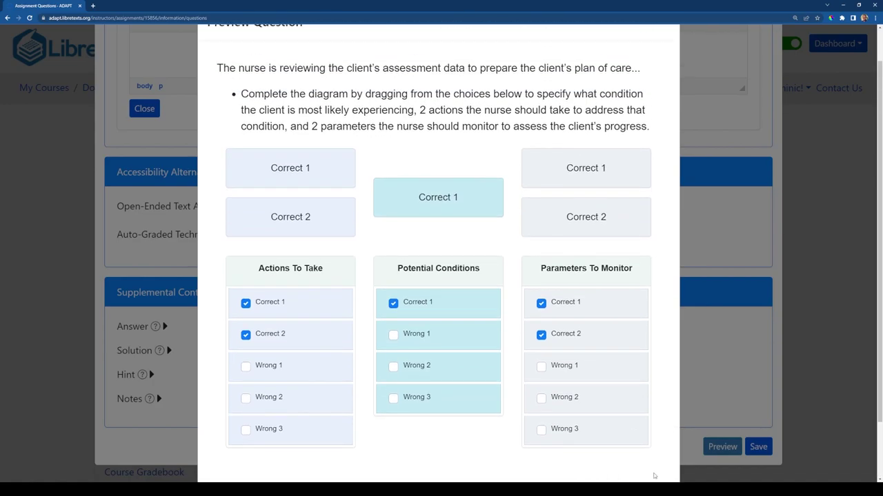
pyautogui.scroll(-2, 654, 476)
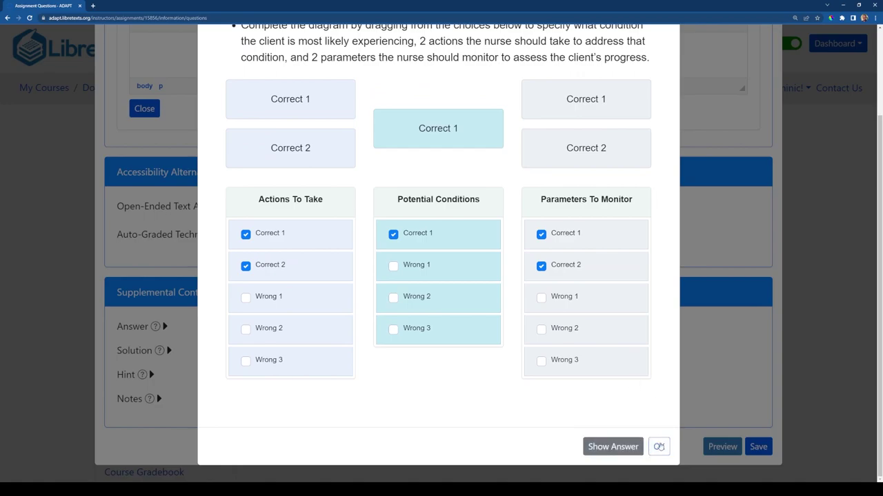
pyautogui.click(659, 446)
pyautogui.scroll(7, 567, 377)
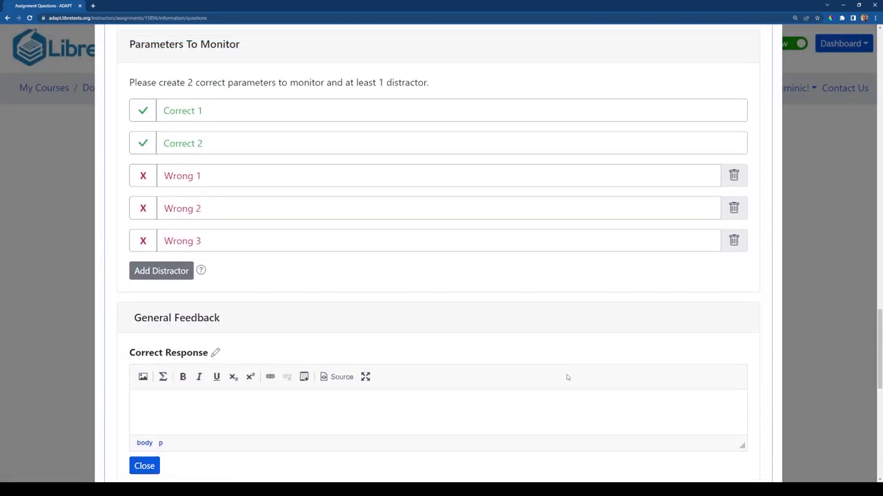
pyautogui.scroll(-4, 567, 377)
pyautogui.scroll(-3, 567, 377)
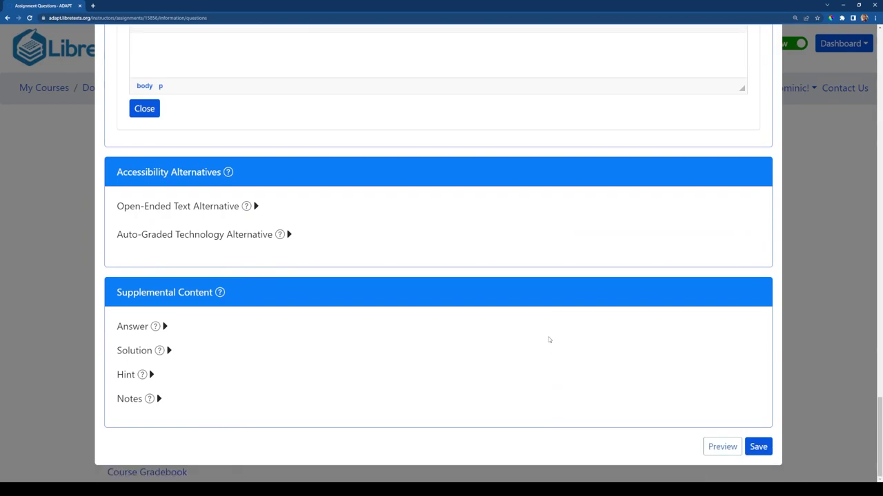